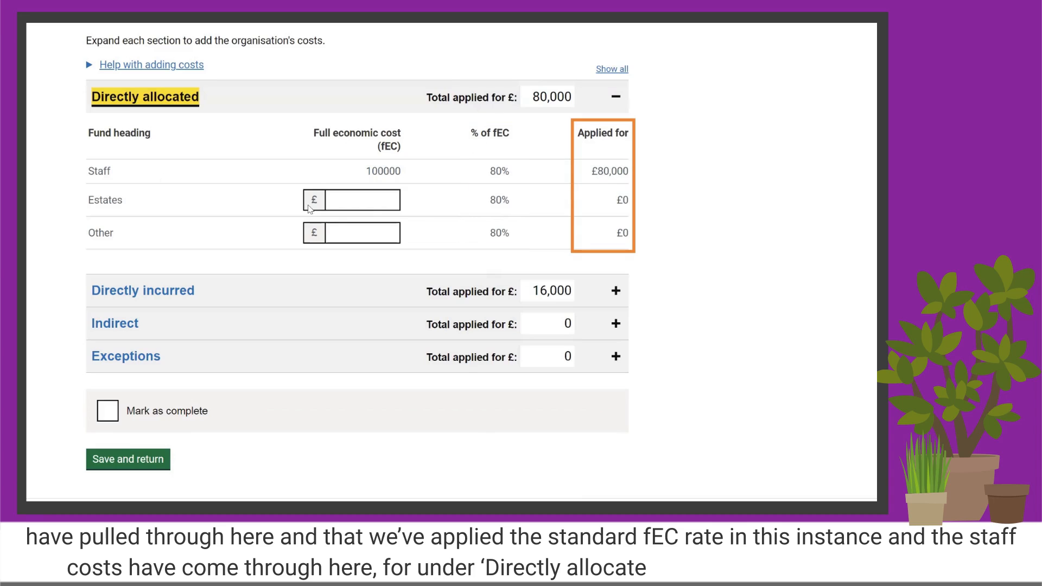
Enter full economic costs of £5000 for Estates and £5000 for Other under Directly allocated, then collapse that section.
{"action": "left_click", "coordinate": [362, 201]}
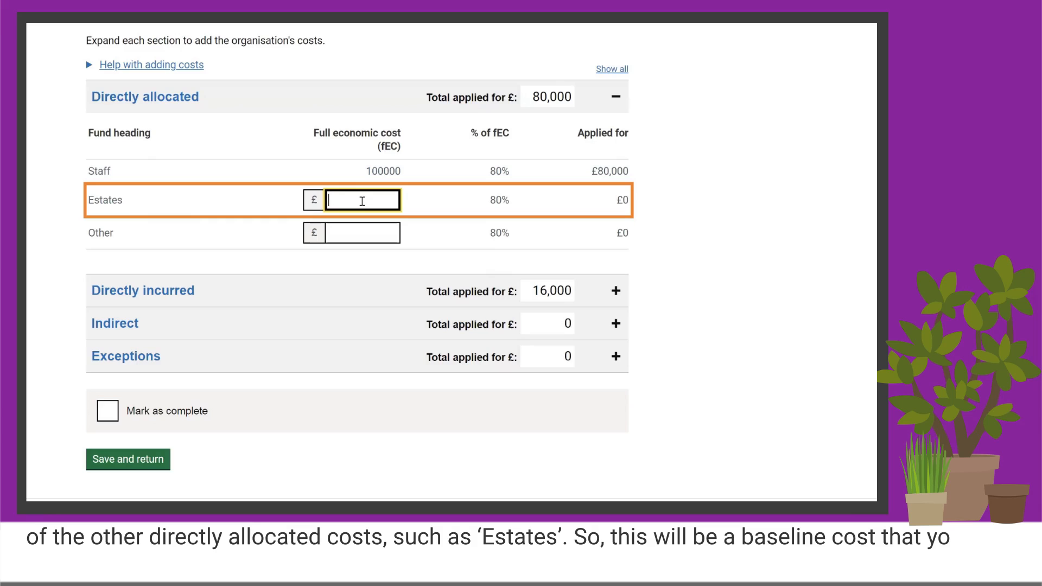
{"action": "type", "text": "20"}
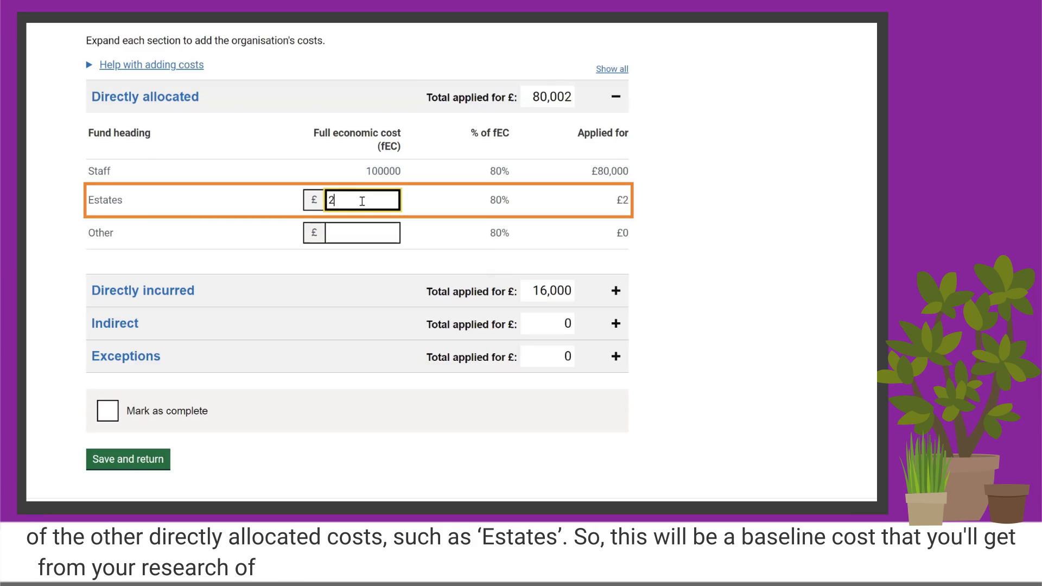
{"action": "key", "text": "BackSpace"}
{"action": "key", "text": "BackSpace"}
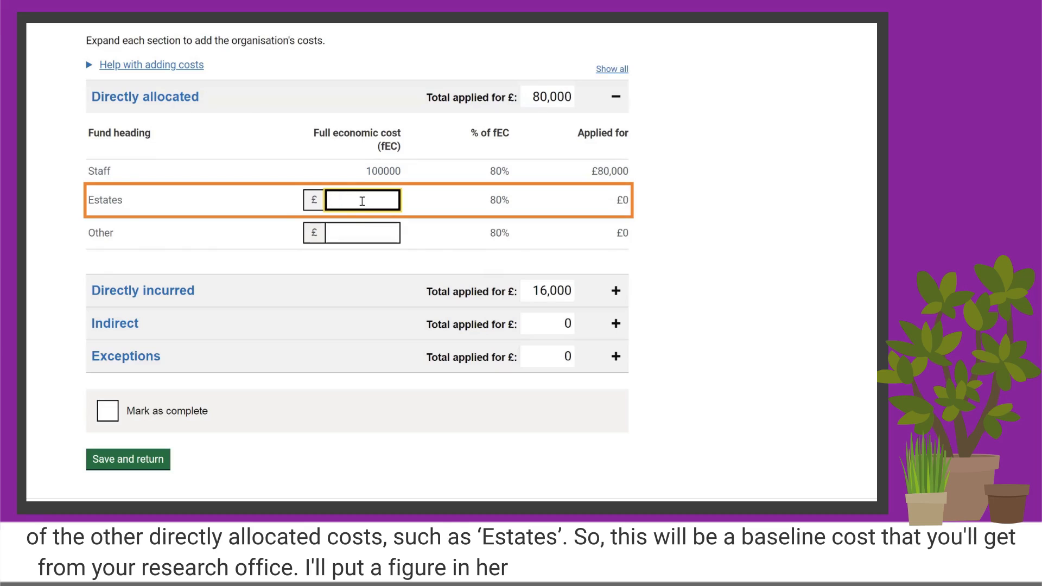
{"action": "type", "text": "5000"}
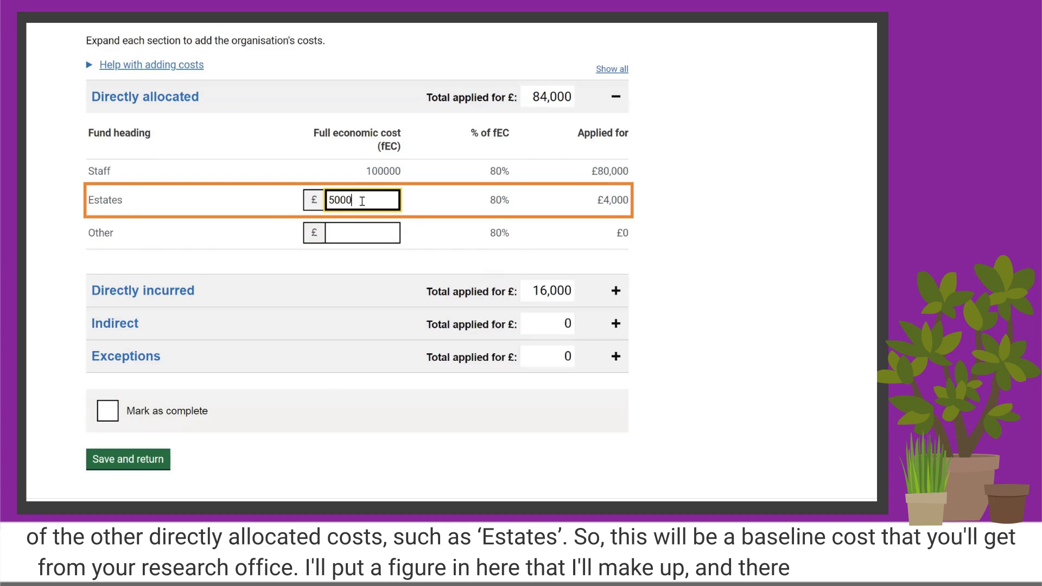
{"action": "left_click", "coordinate": [349, 235]}
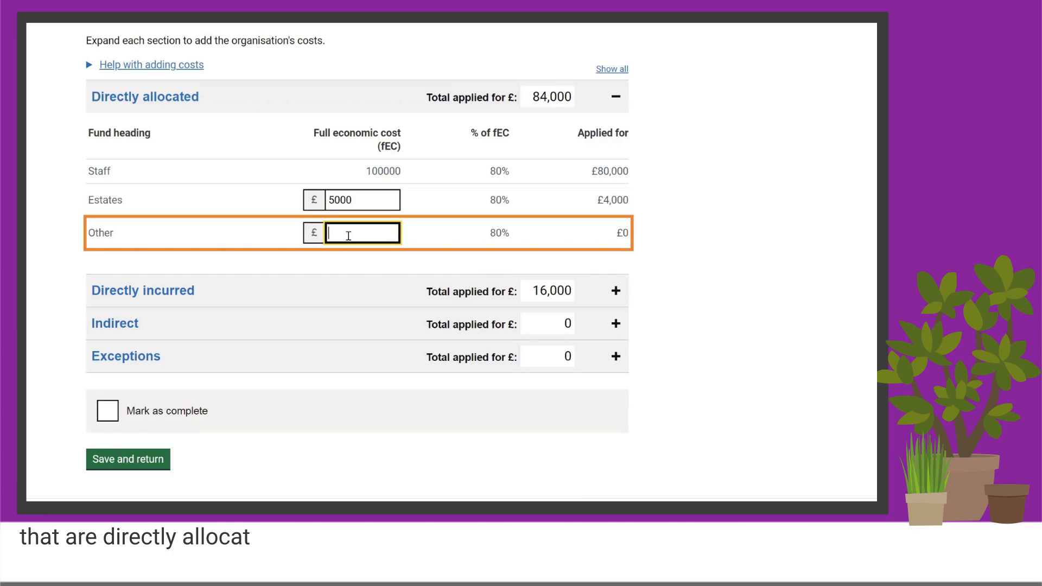
{"action": "type", "text": "5000"}
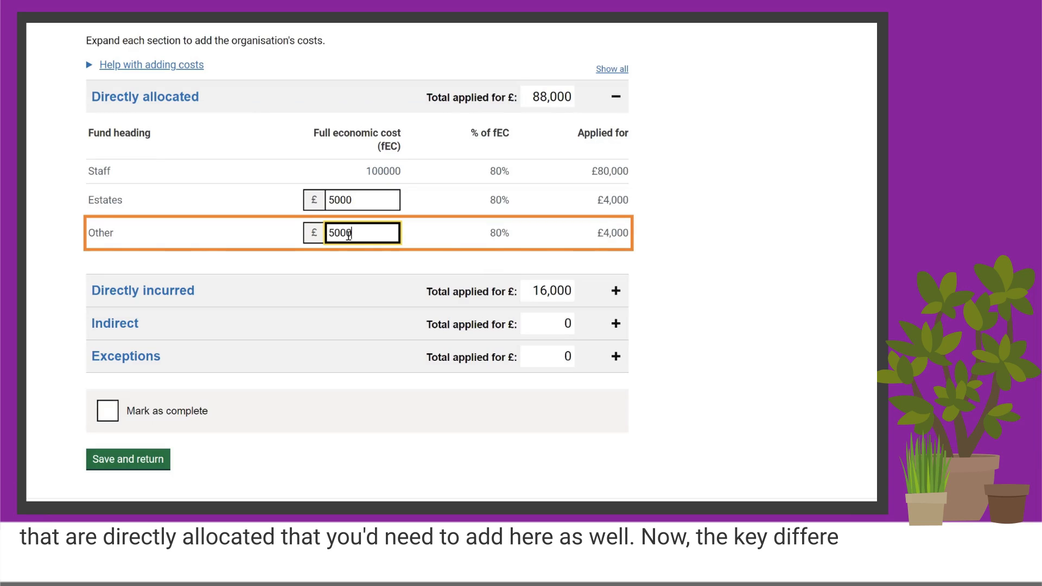
{"action": "left_click", "coordinate": [677, 226]}
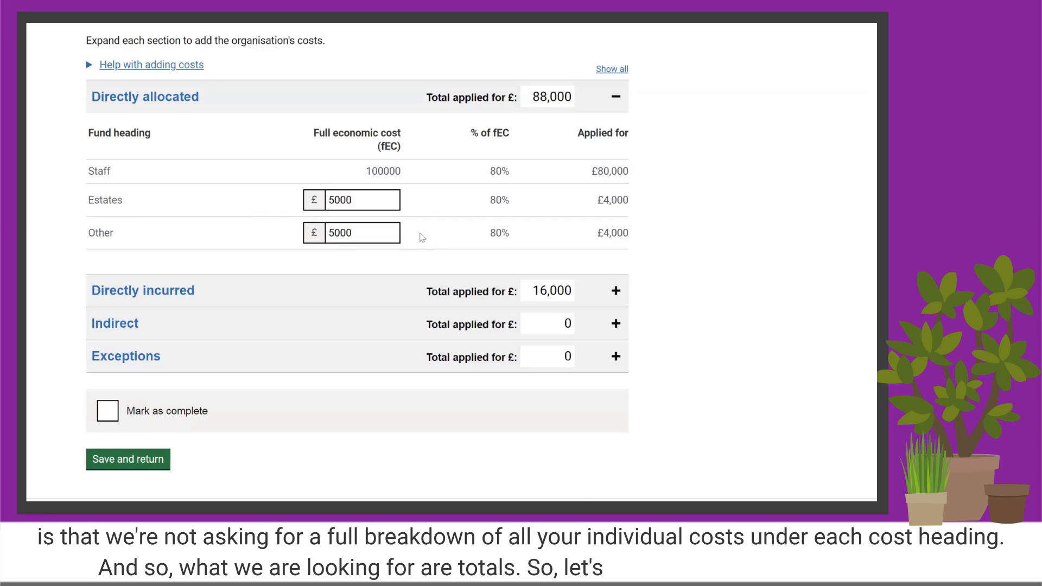
{"action": "left_click", "coordinate": [616, 100]}
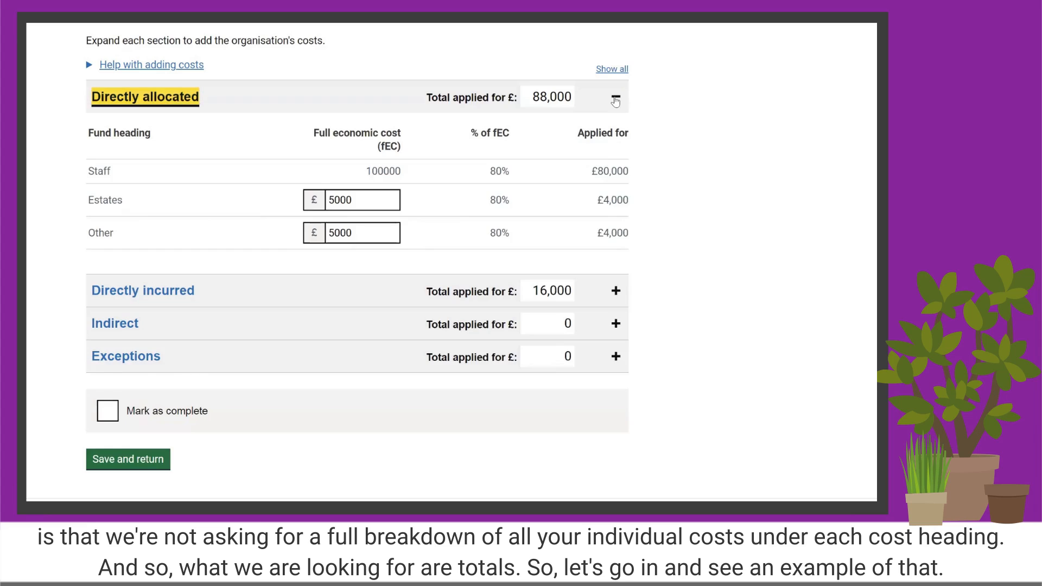
Enter a full economic cost of £20000 each for Equipment, Travel and subsistence, and Other under Directly incurred.
{"action": "left_click", "coordinate": [255, 140]}
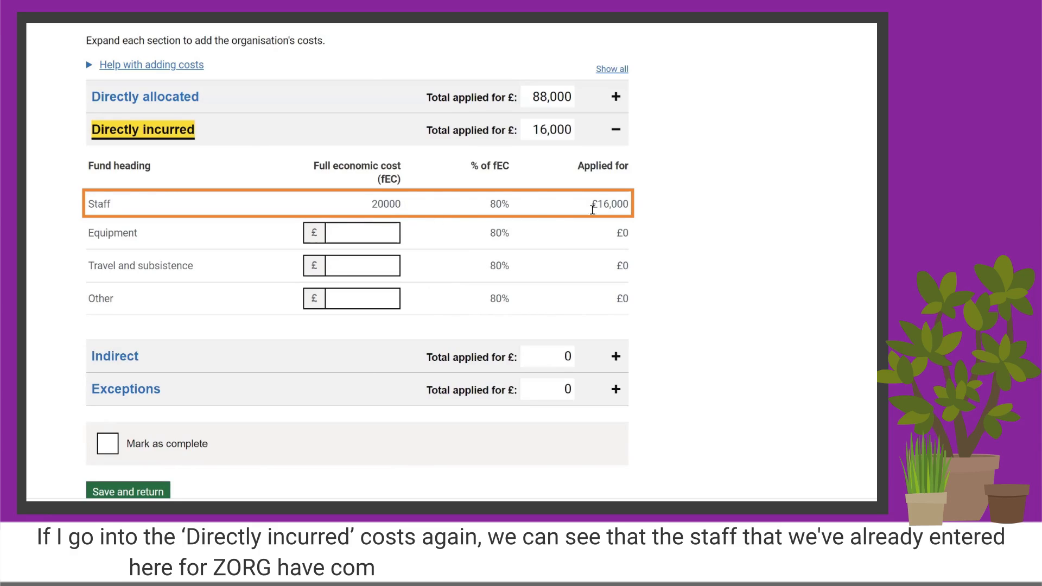
{"action": "left_click", "coordinate": [348, 233]}
{"action": "type", "text": "20000"}
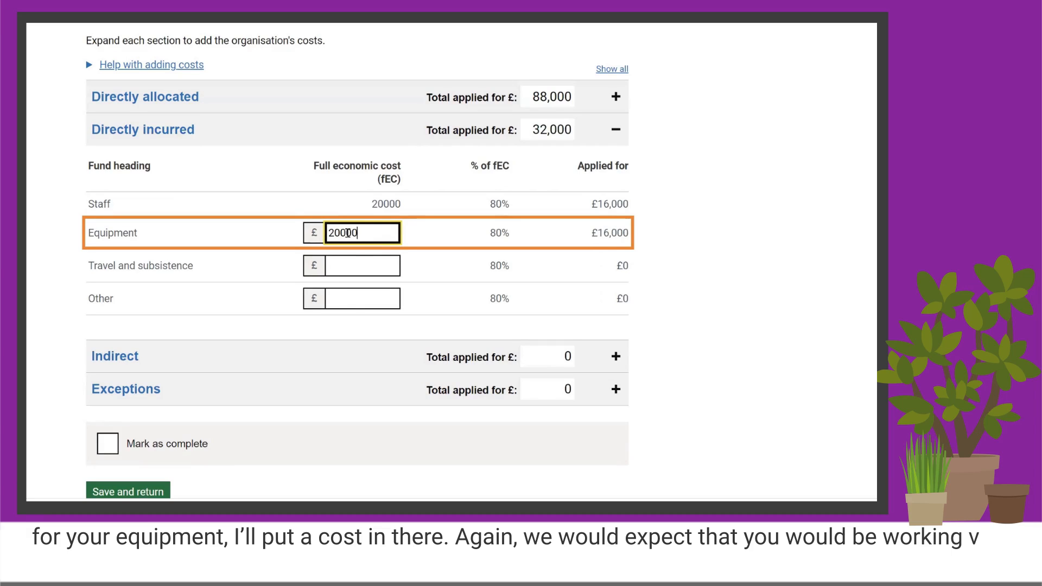
{"action": "left_click", "coordinate": [353, 268]}
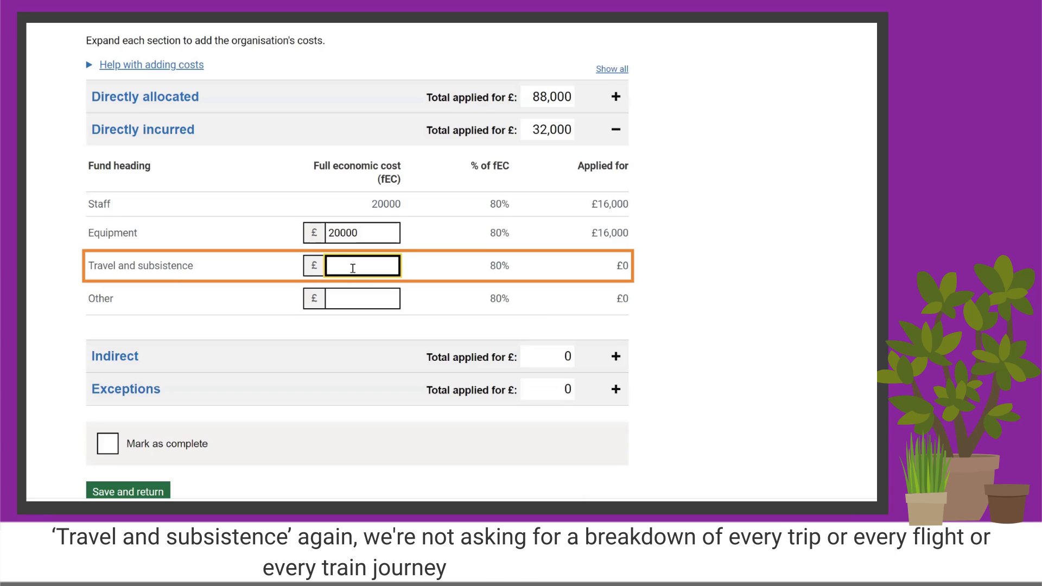
{"action": "type", "text": "2"}
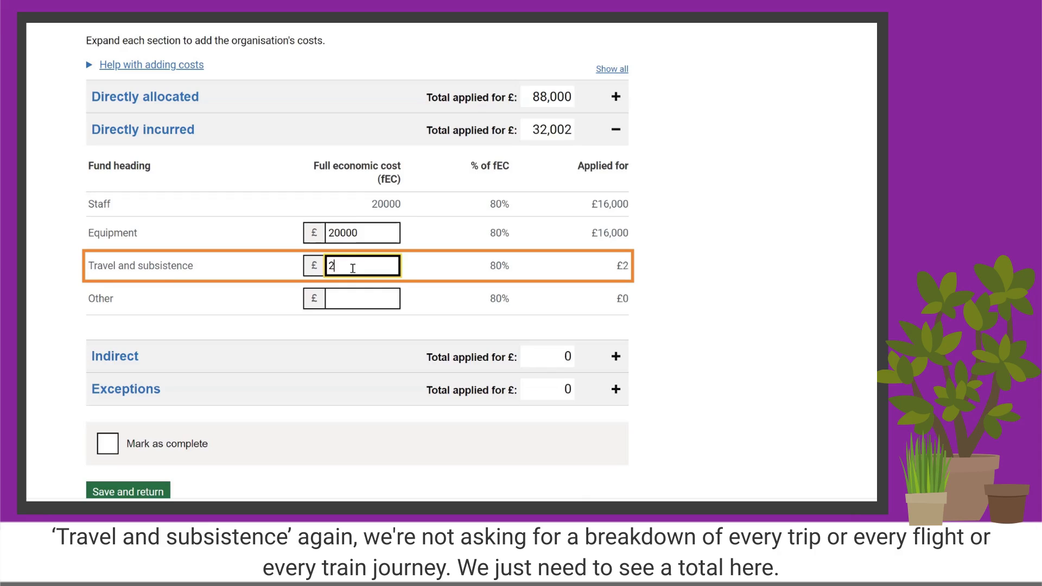
{"action": "type", "text": "0000"}
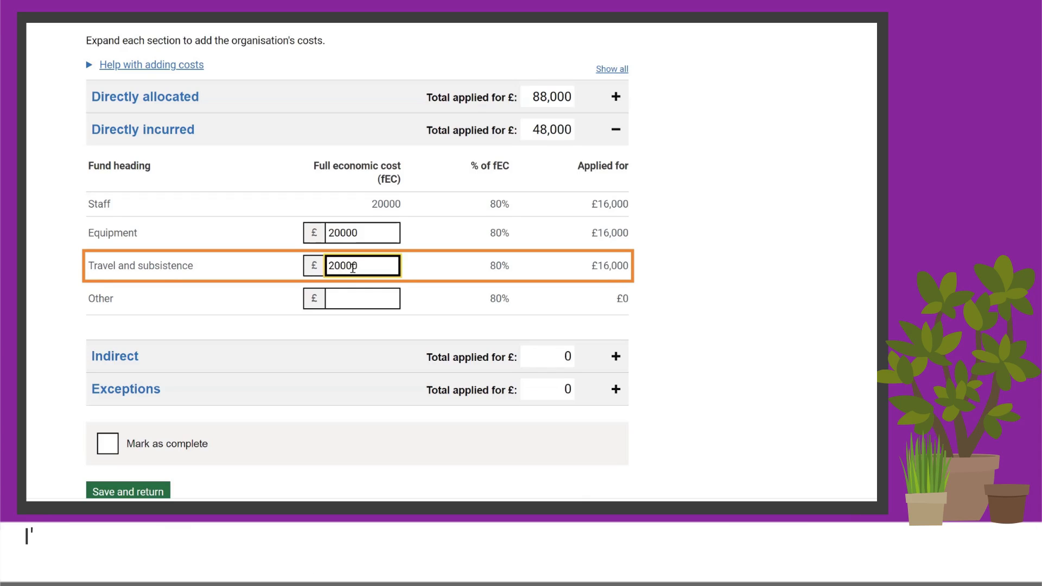
{"action": "left_click", "coordinate": [347, 299]}
{"action": "type", "text": "20000"}
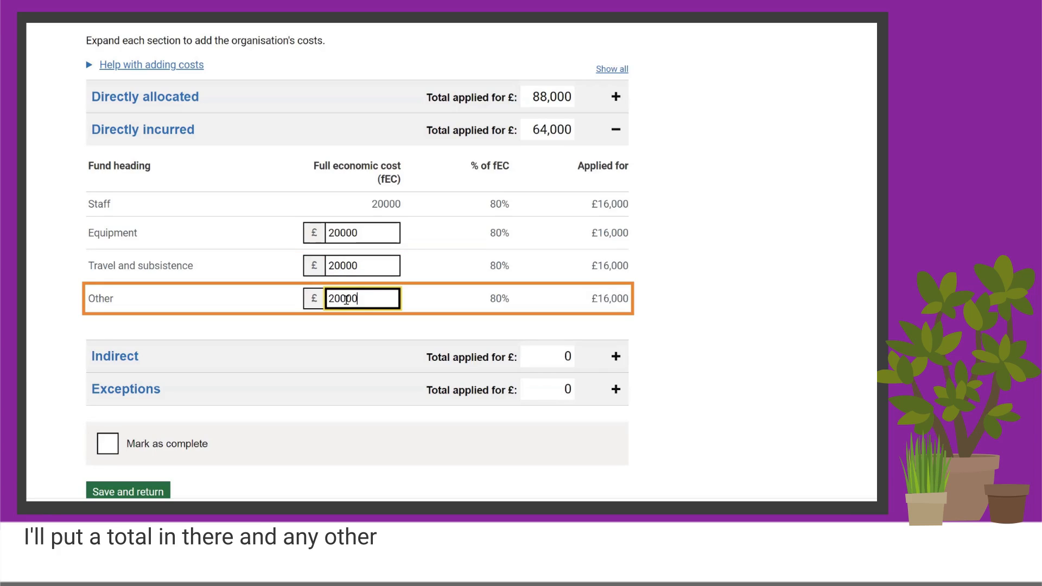
{"action": "left_click", "coordinate": [591, 285]}
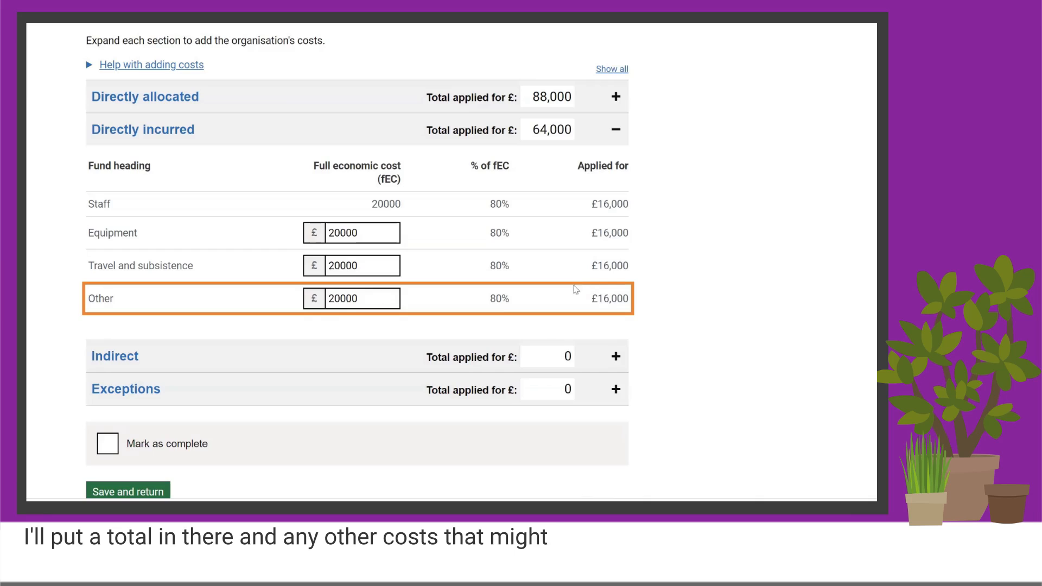
{"action": "left_click", "coordinate": [614, 131]}
Enter a full economic cost of £20000 for Indirect costs in the Indirect section and collapse it.
{"action": "left_click", "coordinate": [133, 162]}
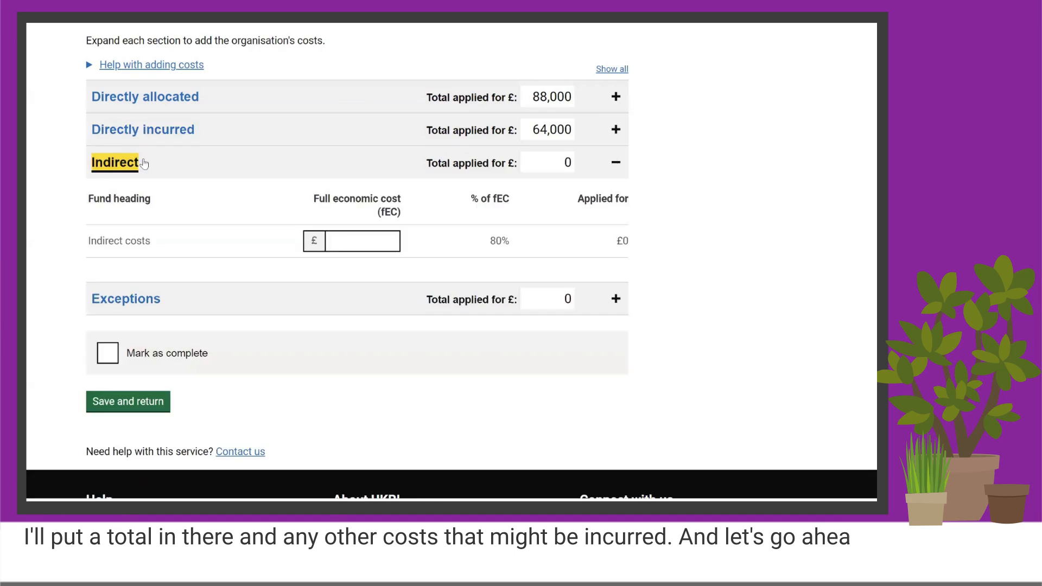
{"action": "left_click", "coordinate": [343, 242]}
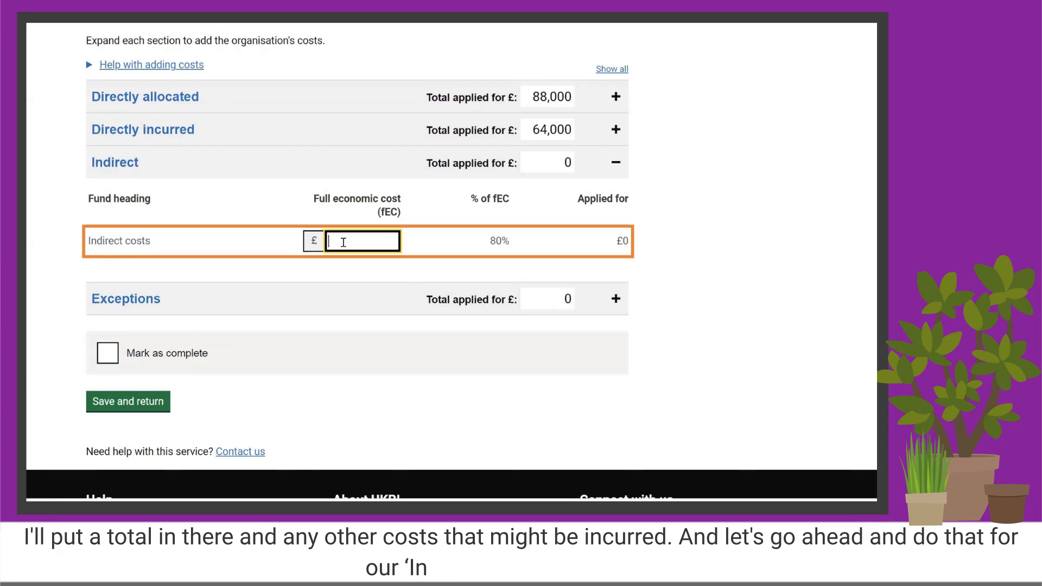
{"action": "type", "text": "20000"}
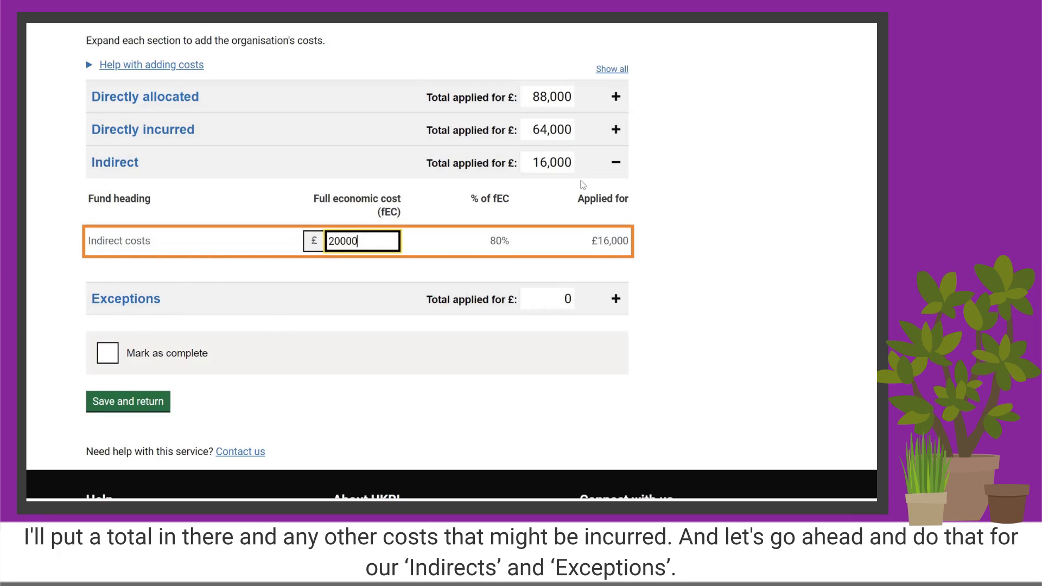
{"action": "left_click", "coordinate": [616, 164]}
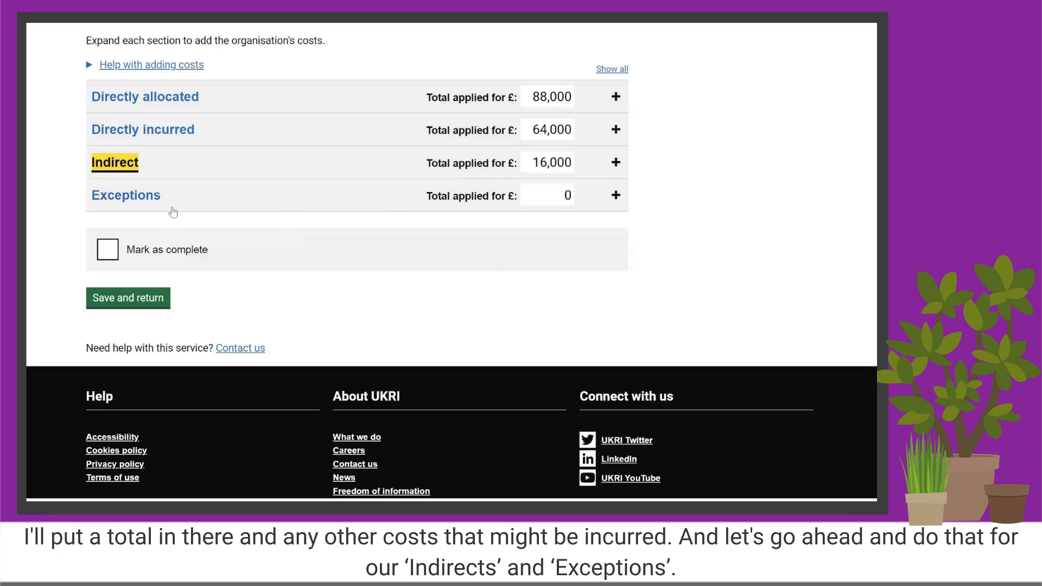
Under Exceptions, enter £10000 for Equipment and £0 for both Travel and subsistence and Other.
{"action": "left_click", "coordinate": [132, 197]}
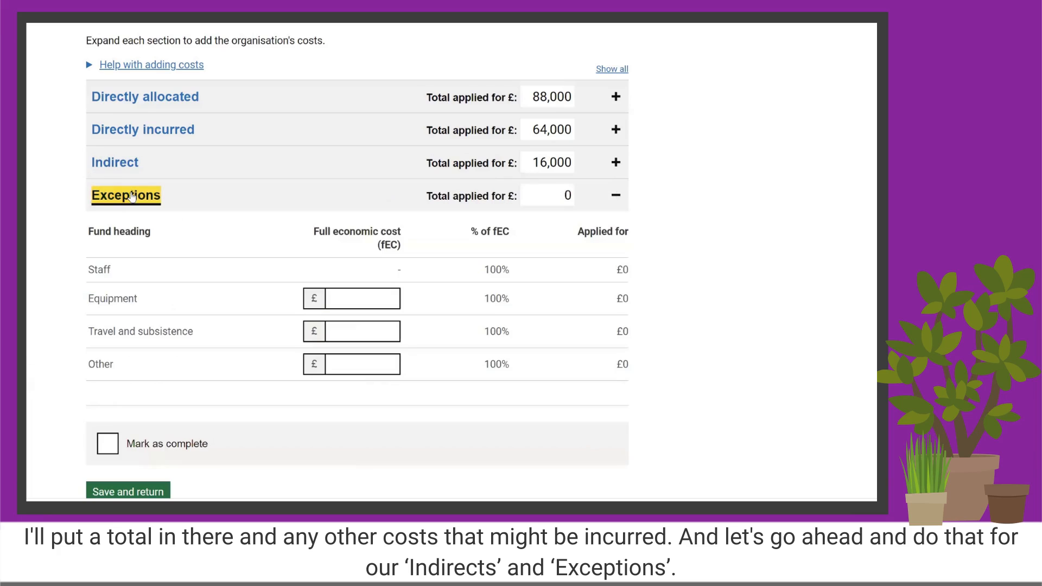
{"action": "left_click", "coordinate": [350, 300]}
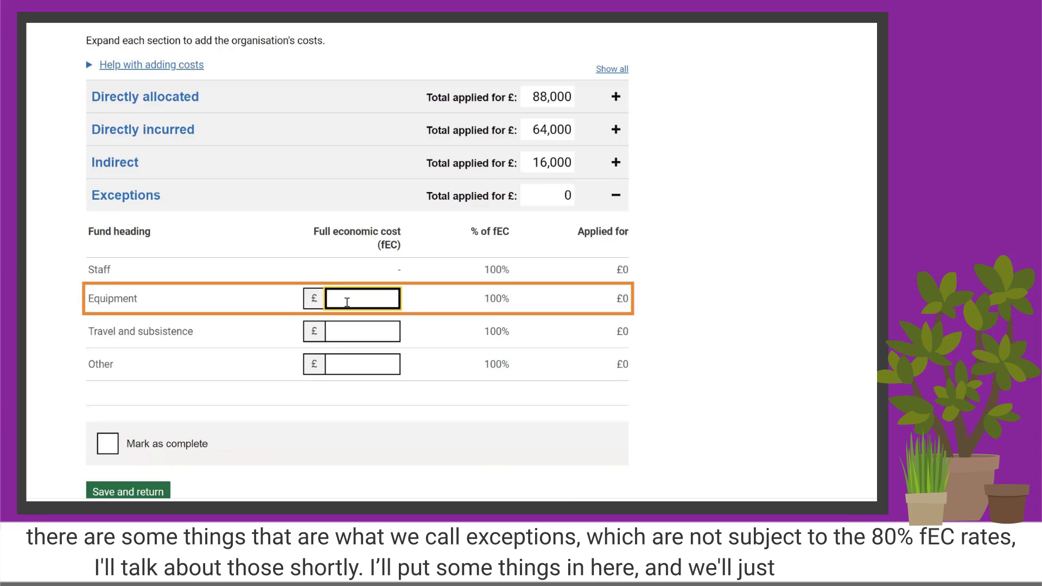
{"action": "type", "text": "10000"}
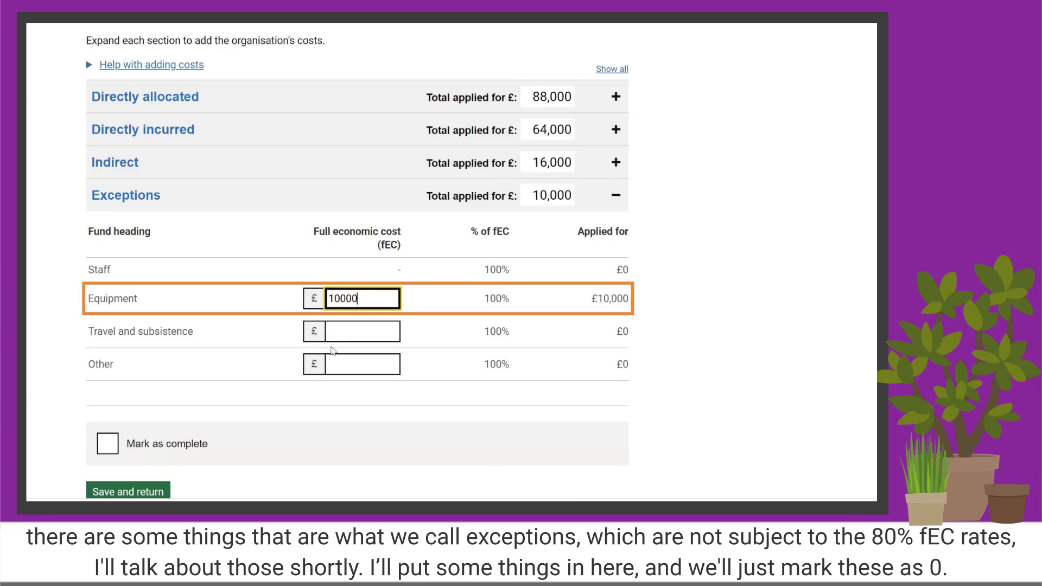
{"action": "left_click", "coordinate": [346, 334]}
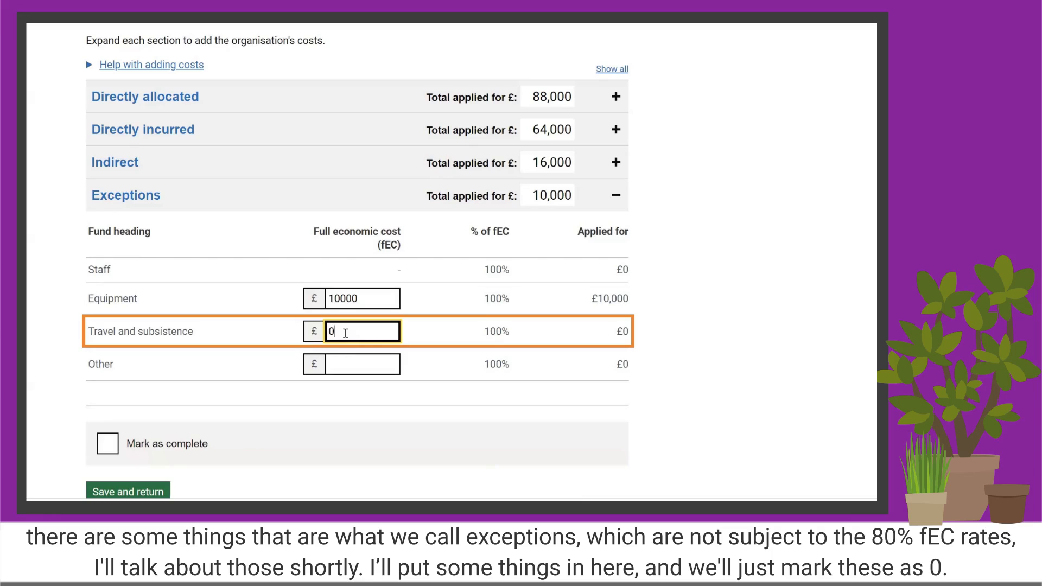
{"action": "left_click", "coordinate": [339, 367]}
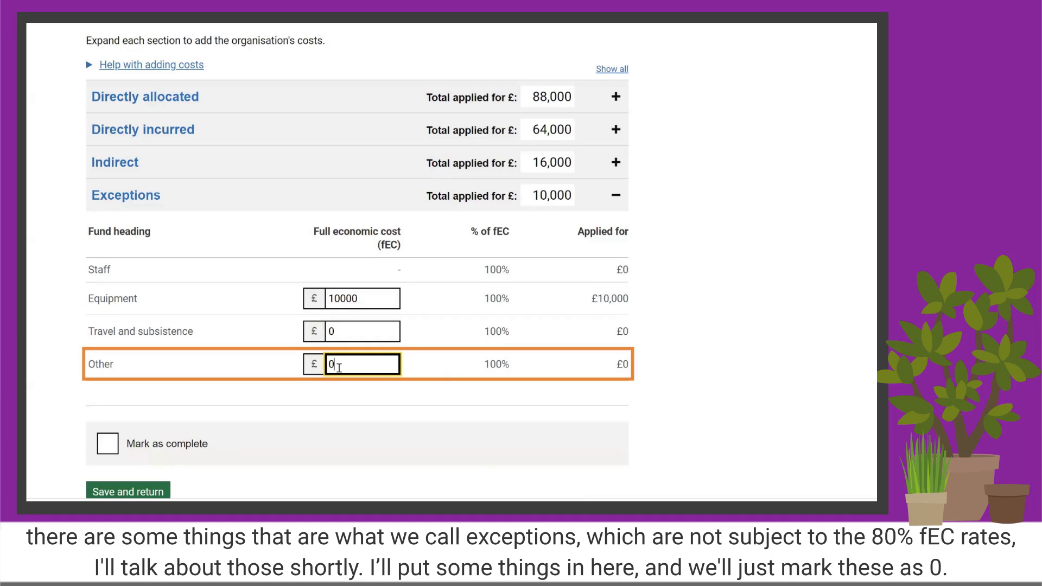
Mark the organisation's costs as complete, save them and return to the Resources and costs summary.
{"action": "left_click", "coordinate": [163, 443]}
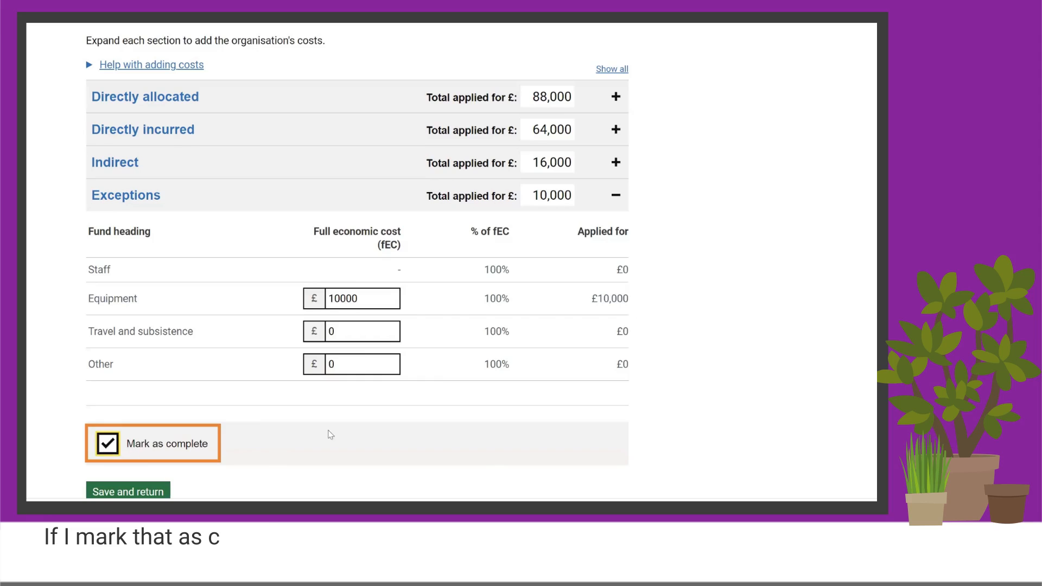
{"action": "scroll", "coordinate": [304, 423], "scroll_direction": "down", "scroll_amount": 1}
{"action": "key", "text": "Tab"}
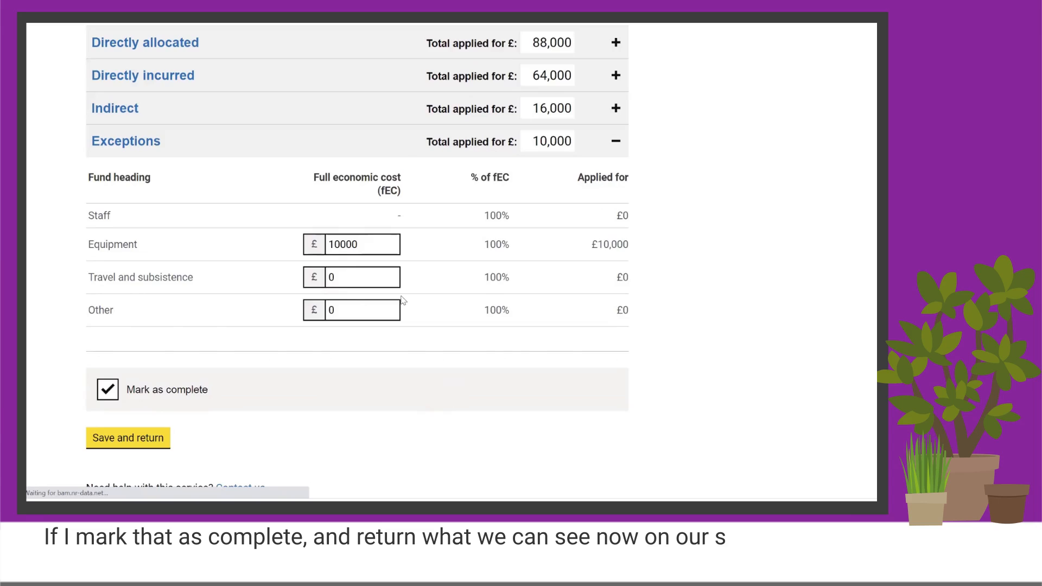
{"action": "scroll", "coordinate": [578, 195], "scroll_direction": "down", "scroll_amount": 2}
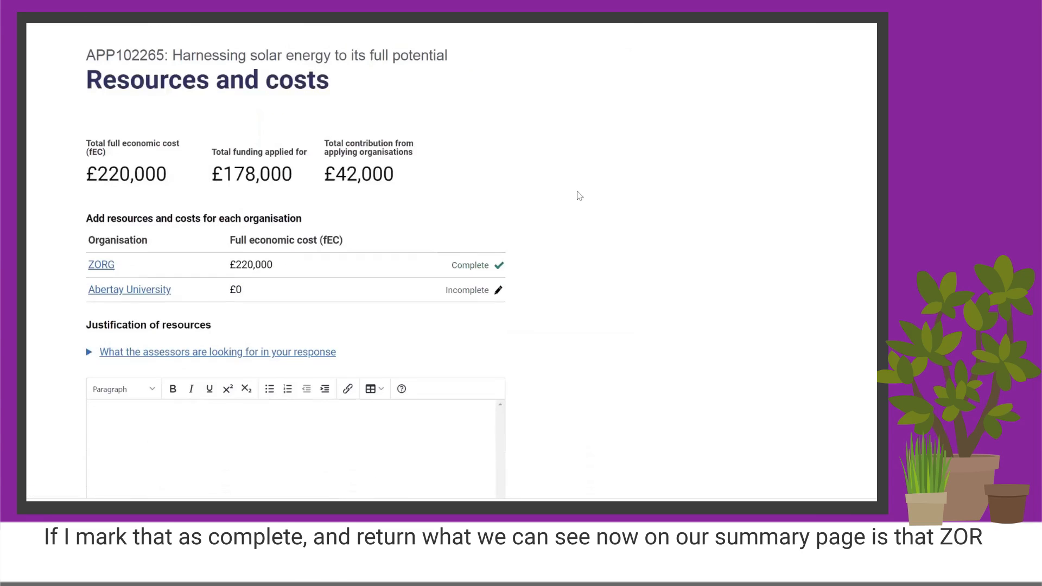
Examine the organisation costs summary and the Justification of resources section on the Resources and costs page.
{"action": "scroll", "coordinate": [486, 167], "scroll_direction": "down", "scroll_amount": 1}
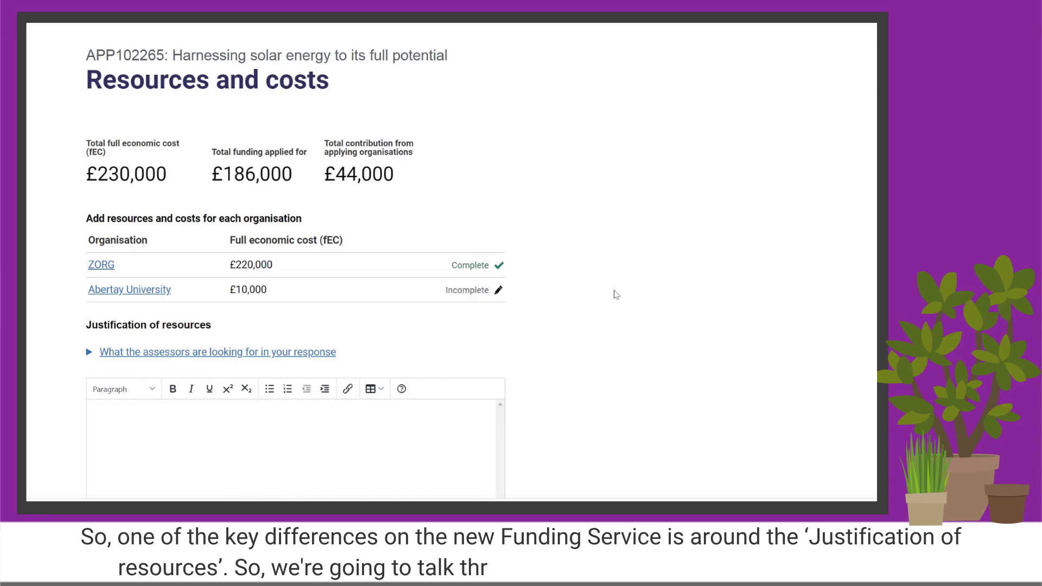
{"action": "scroll", "coordinate": [616, 296], "scroll_direction": "down", "scroll_amount": 1}
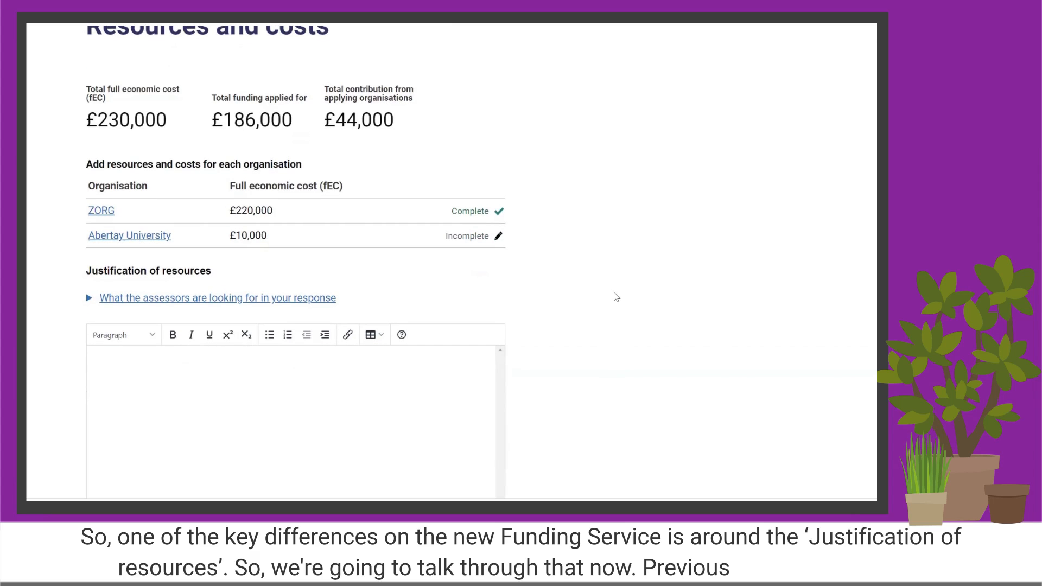
{"action": "scroll", "coordinate": [616, 296], "scroll_direction": "down", "scroll_amount": 1}
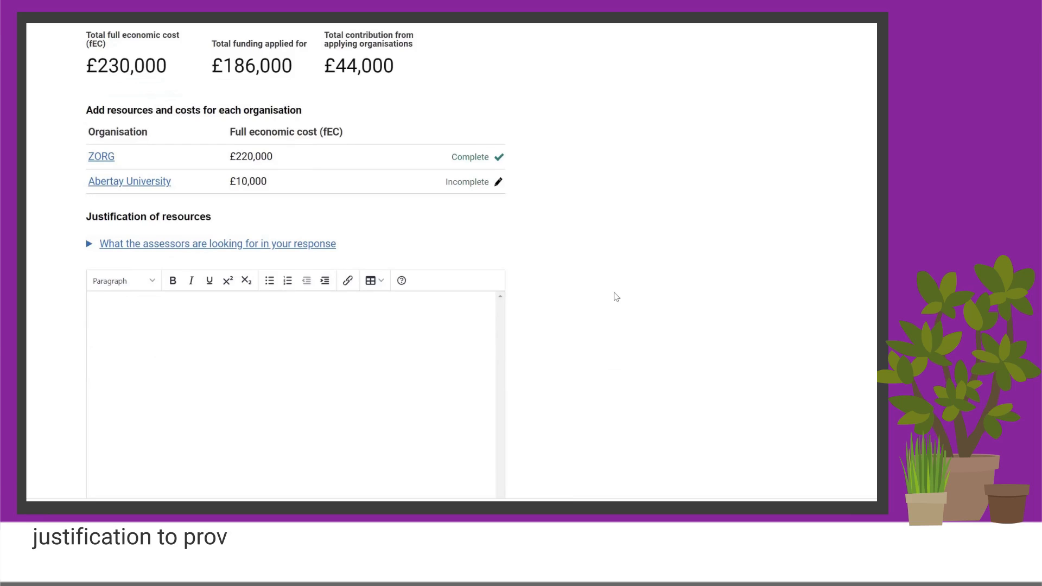